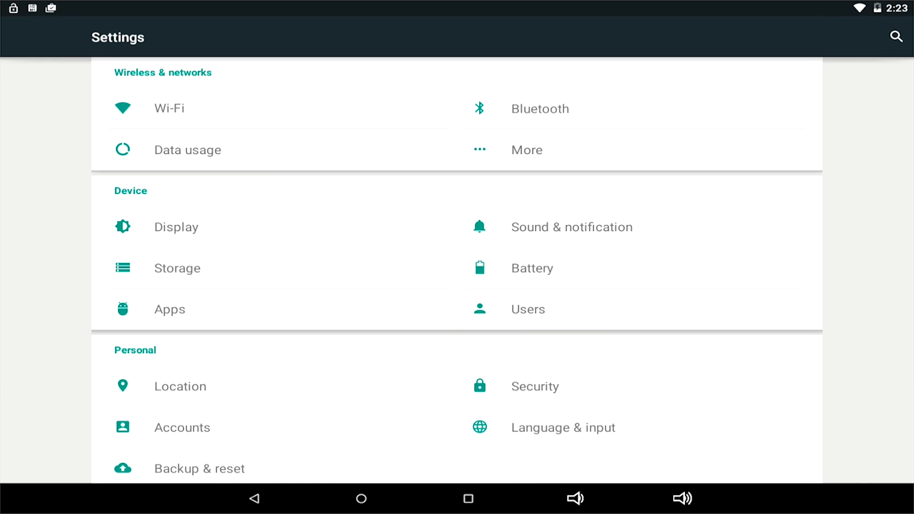
- Go to the Bluetooth page under Wireless & networks in Settings
click(540, 109)
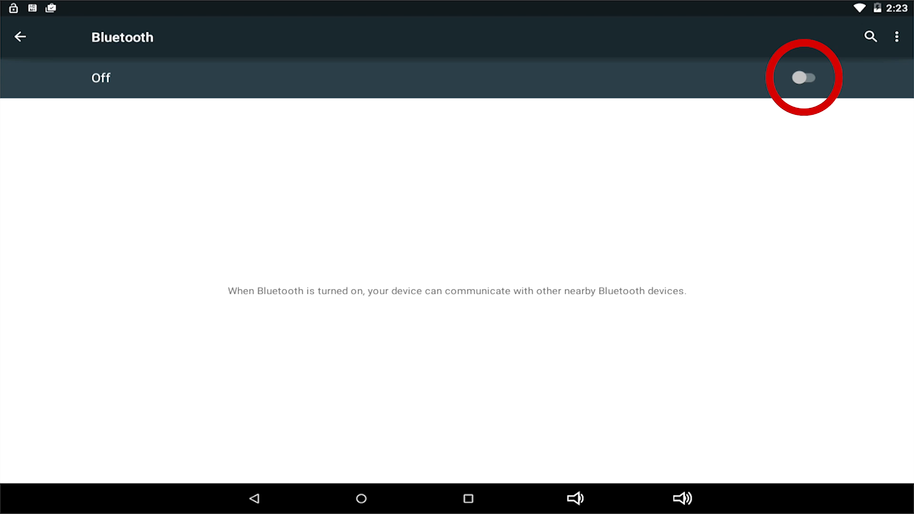
- Switch Bluetooth on, pair with the RCA RAS1609BLE speaker, and return Home
click(803, 77)
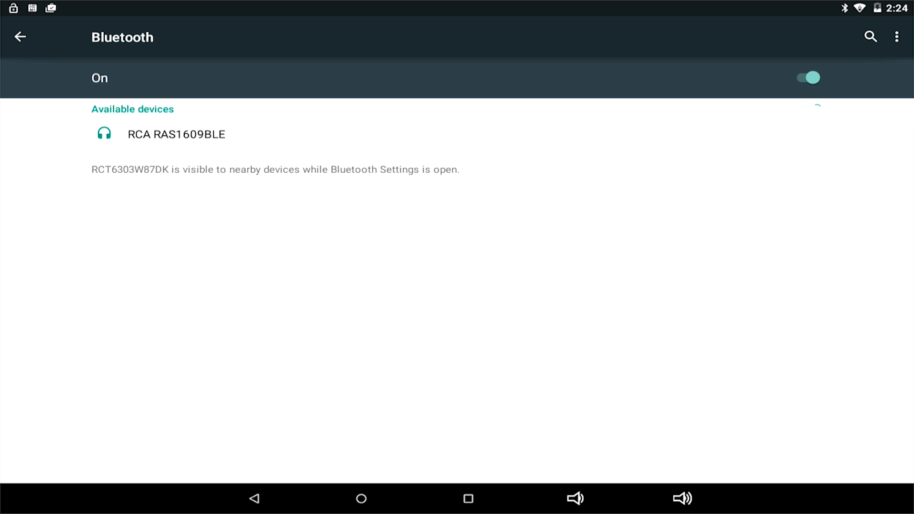
click(177, 134)
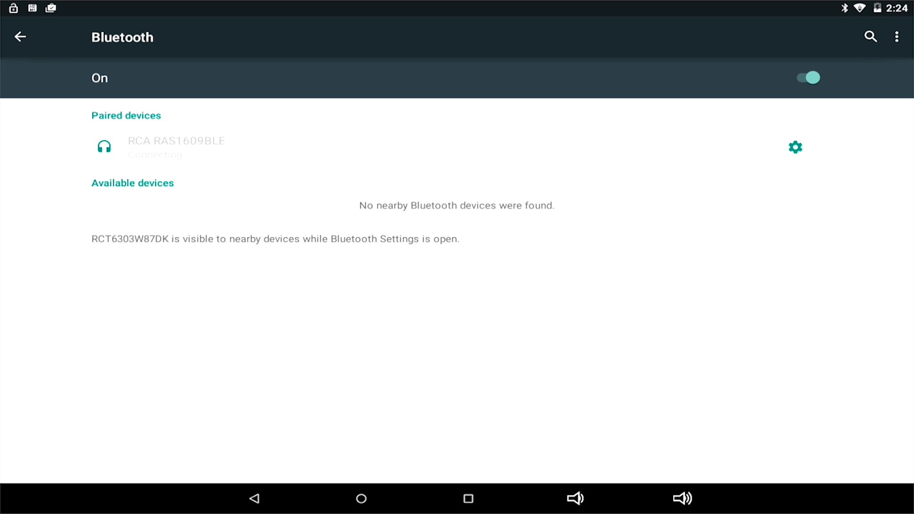
click(361, 498)
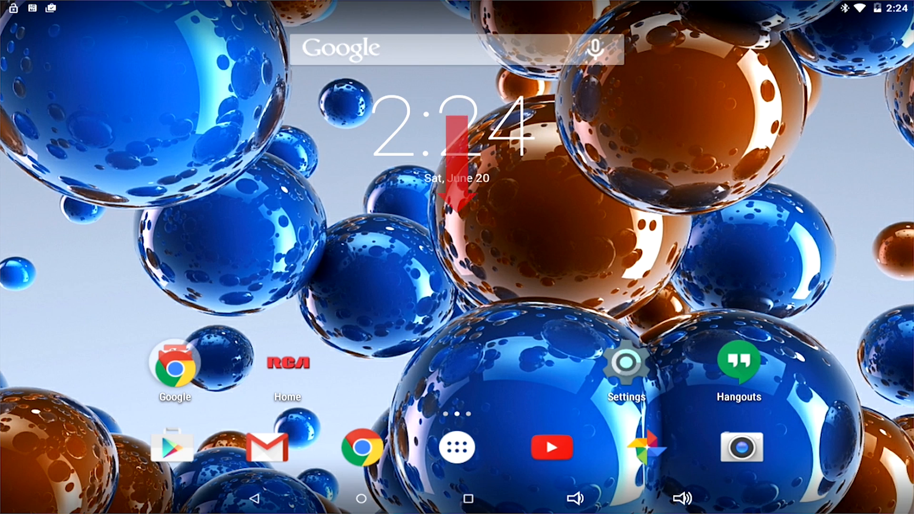
drag(457, 6, 458, 214)
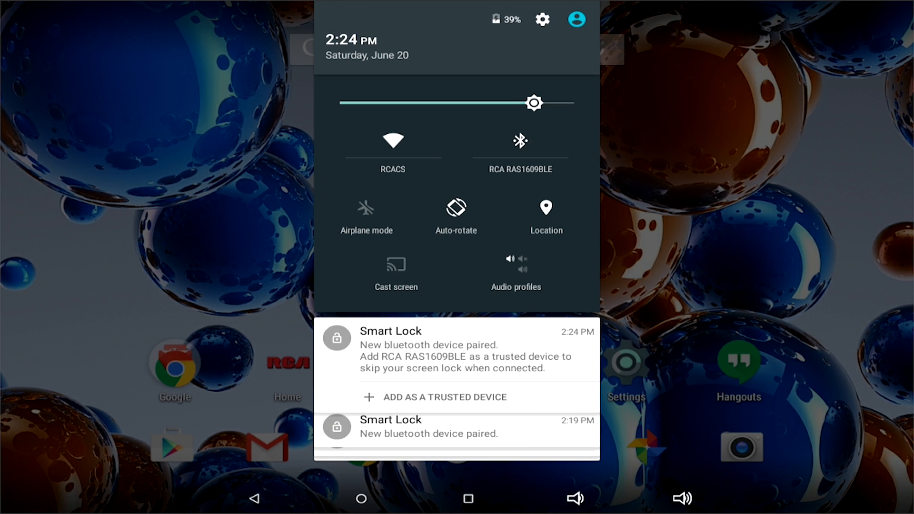
click(520, 150)
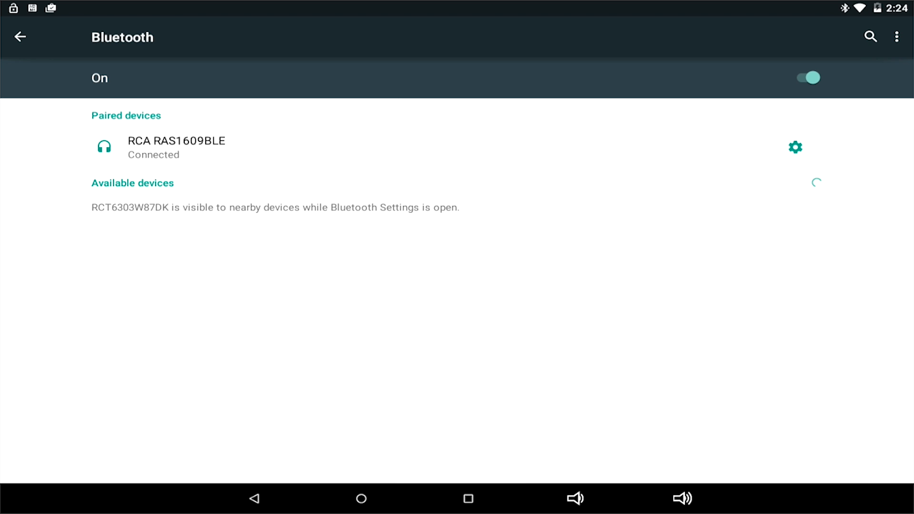
click(796, 147)
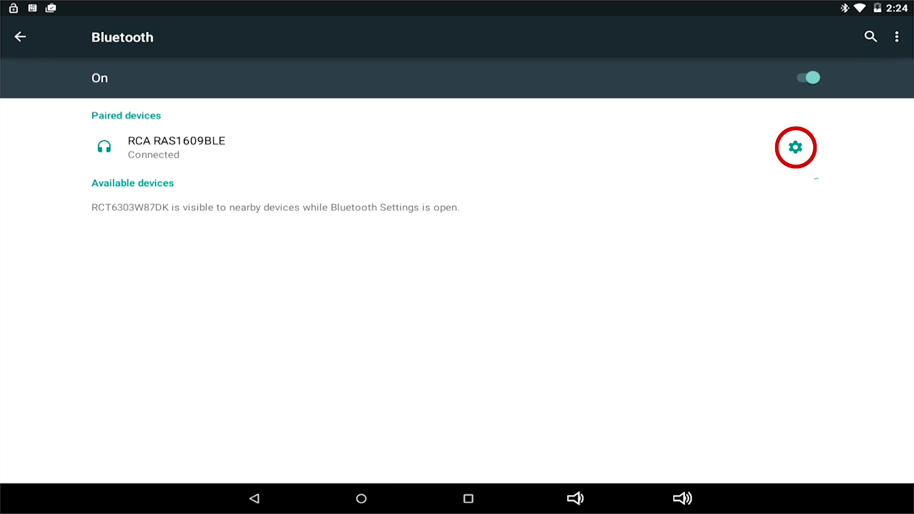
- Forget the paired RCA RAS1609BLE speaker from its device options
click(796, 148)
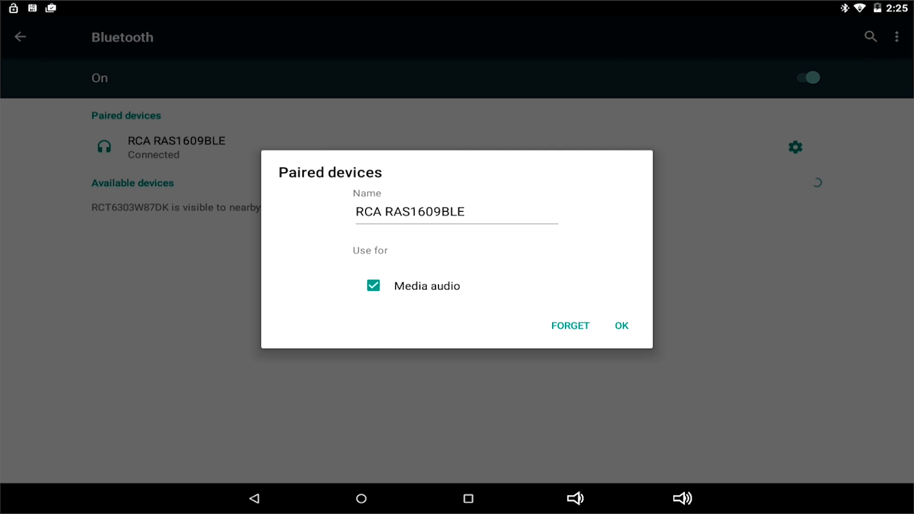
click(570, 326)
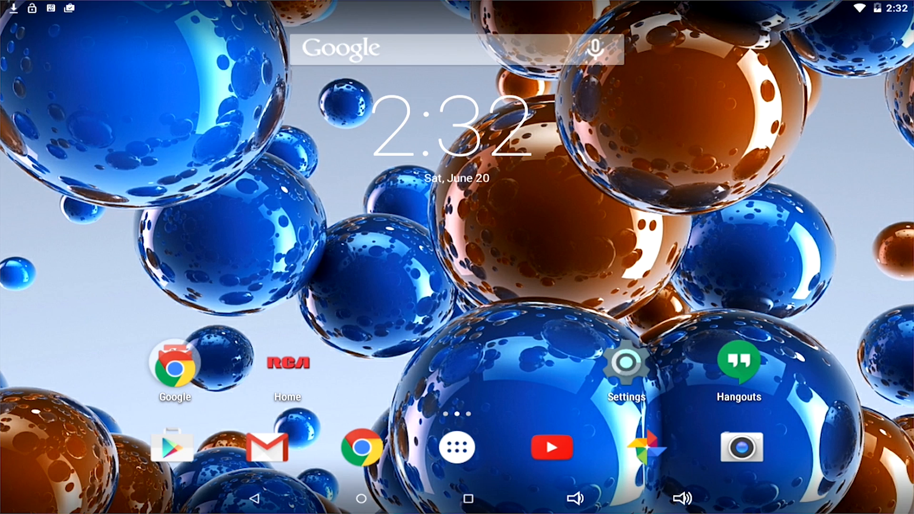
- Switch Bluetooth on again, accept the Nexus 6 pairing request, and return Home
click(626, 364)
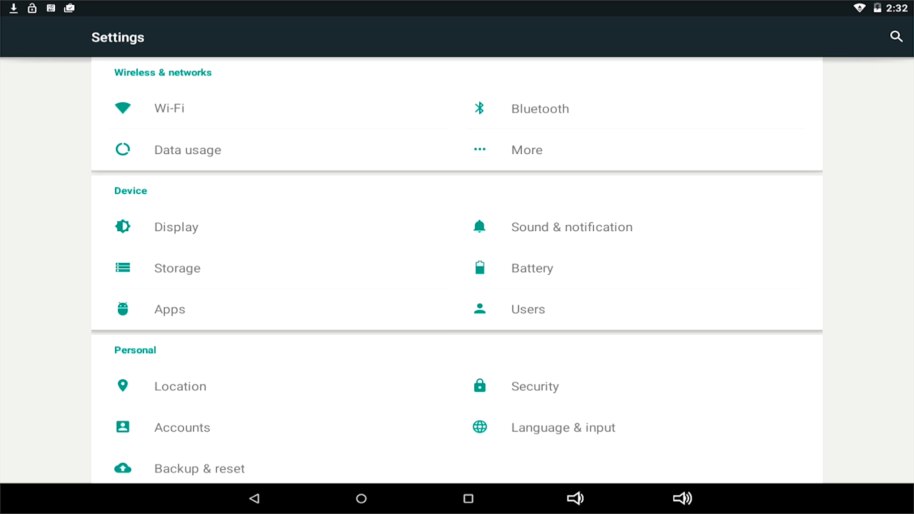
scroll(457, 286, down, 1)
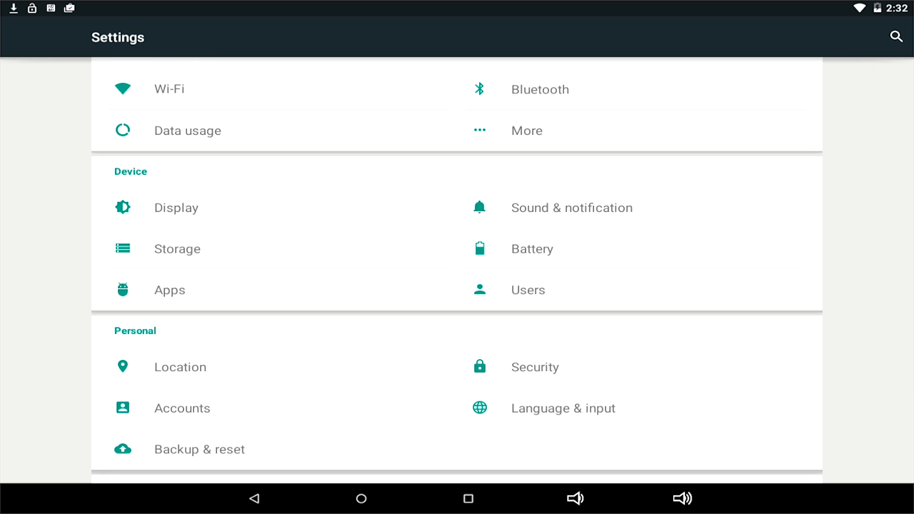
click(540, 89)
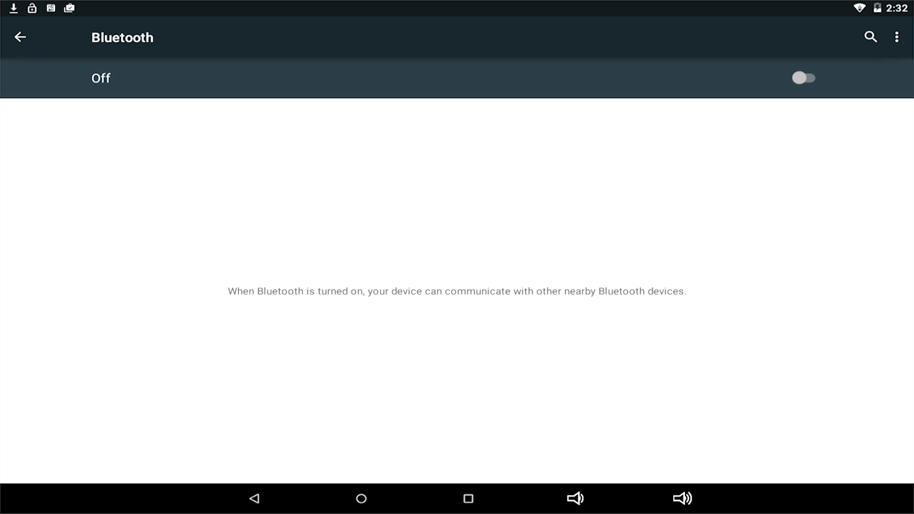
click(804, 78)
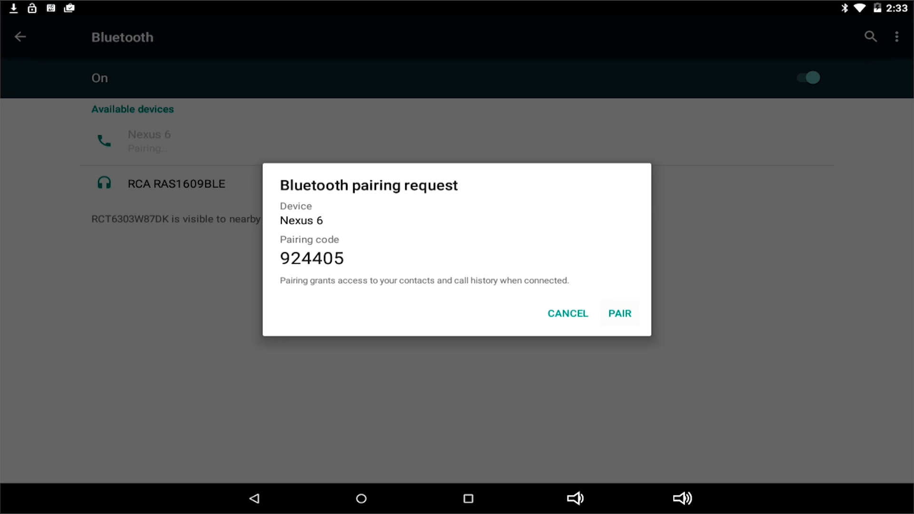
click(620, 314)
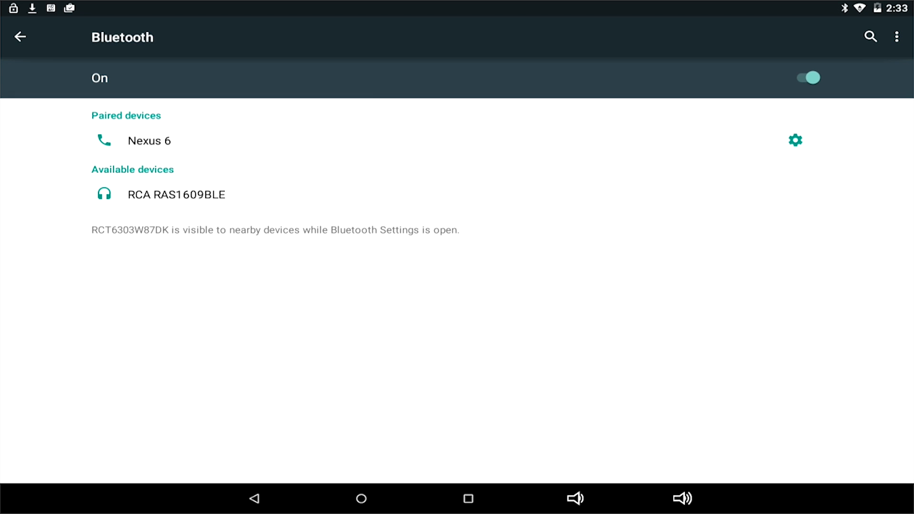
click(361, 499)
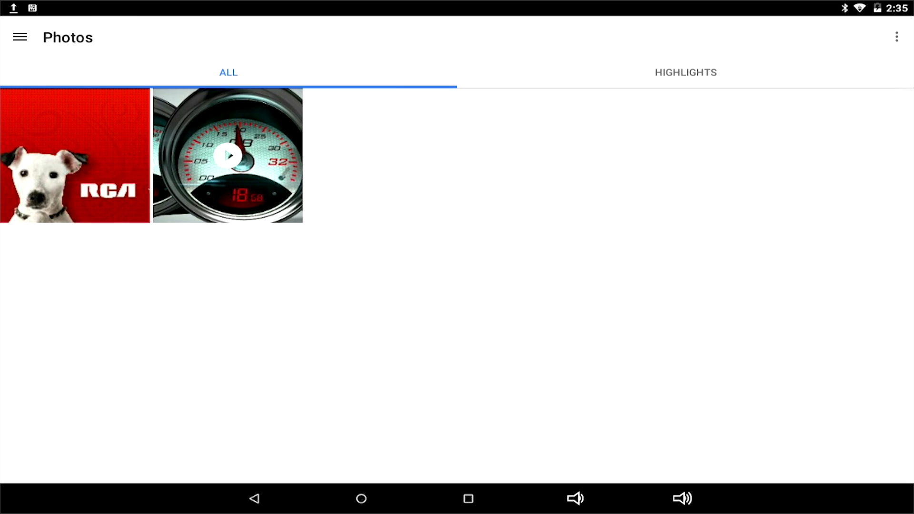
- Share the RCA dog photo over Bluetooth to the Nexus 6
click(75, 154)
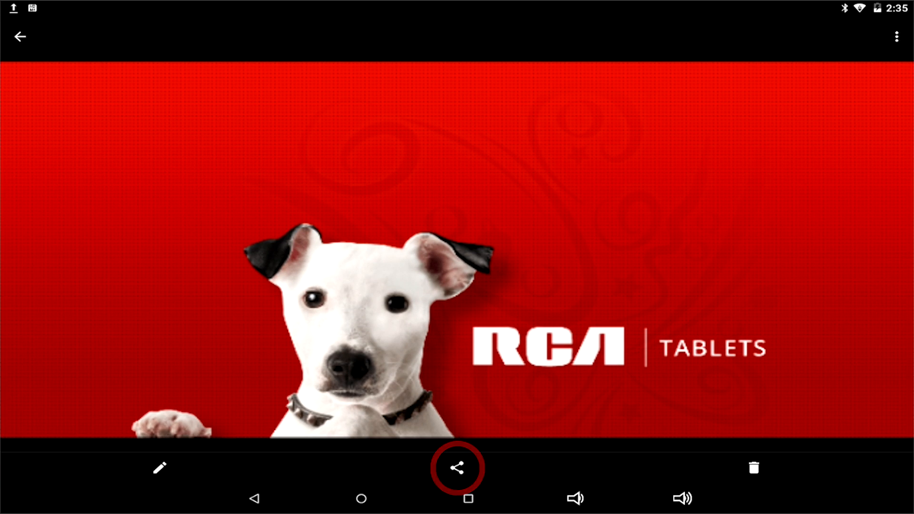
click(457, 467)
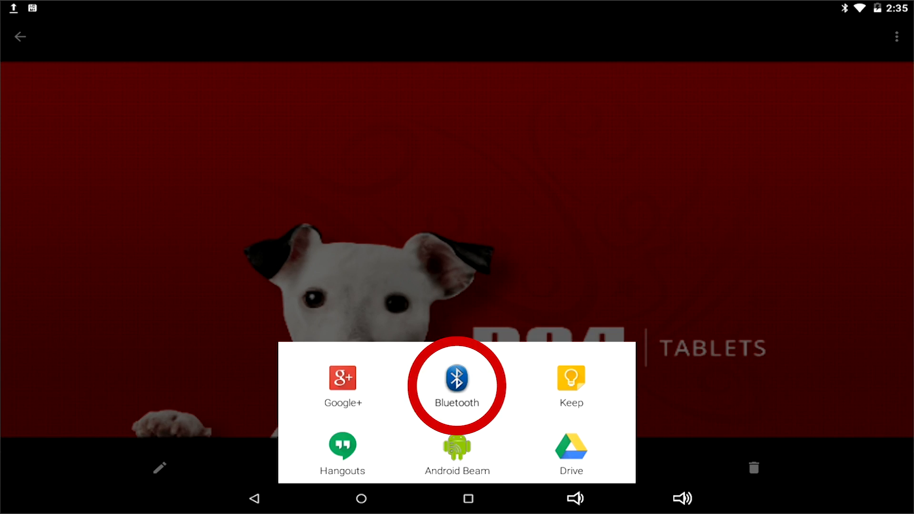
click(457, 385)
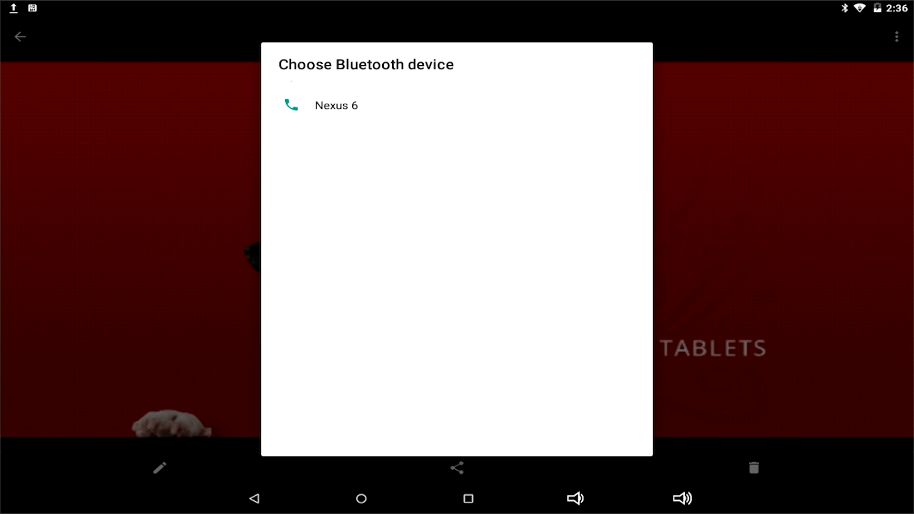
click(457, 105)
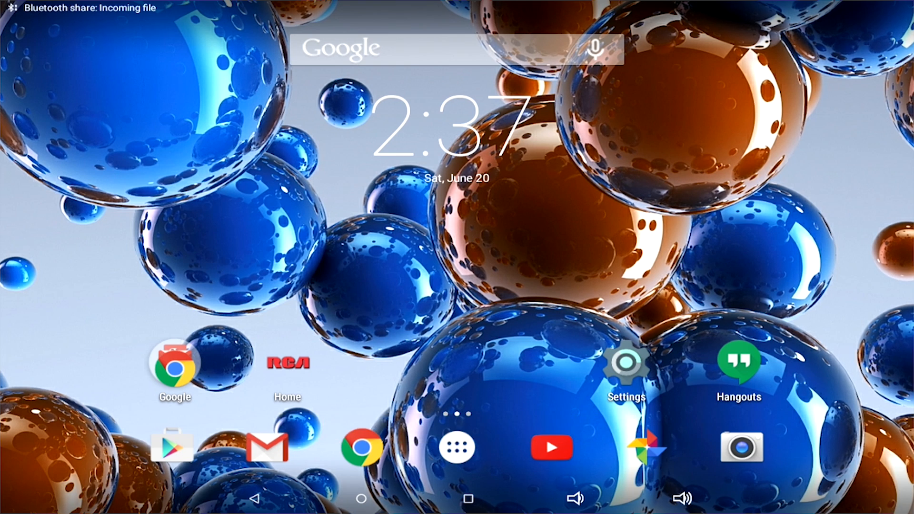
- Accept the Bluetooth incoming-file request from the Nexus 6 via the notification shade
drag(457, 4, 457, 215)
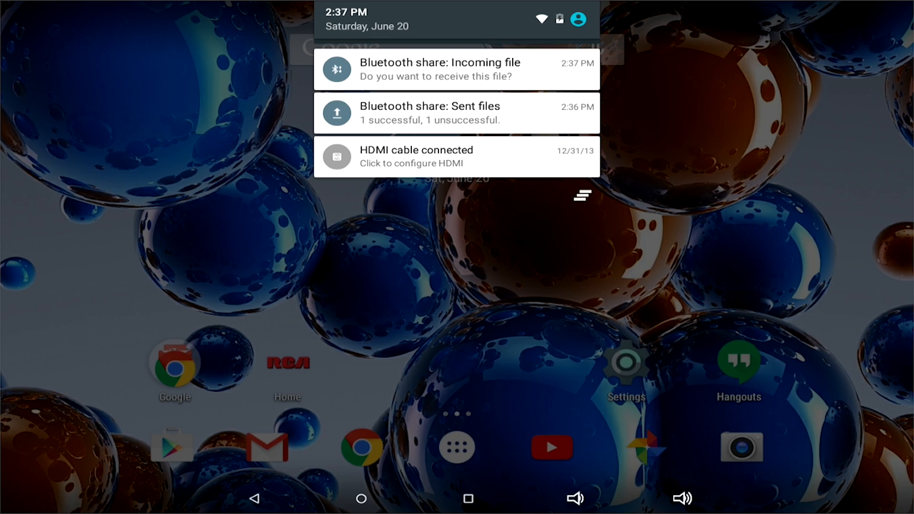
click(457, 69)
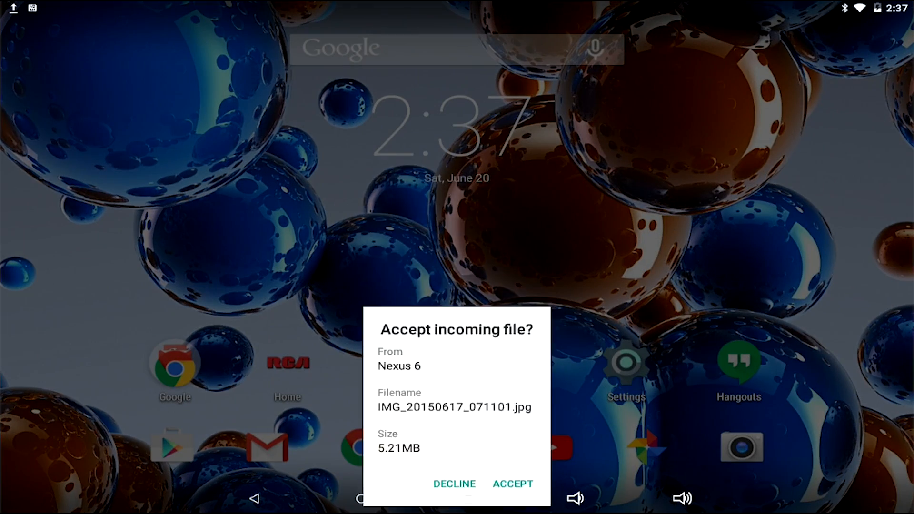
click(513, 327)
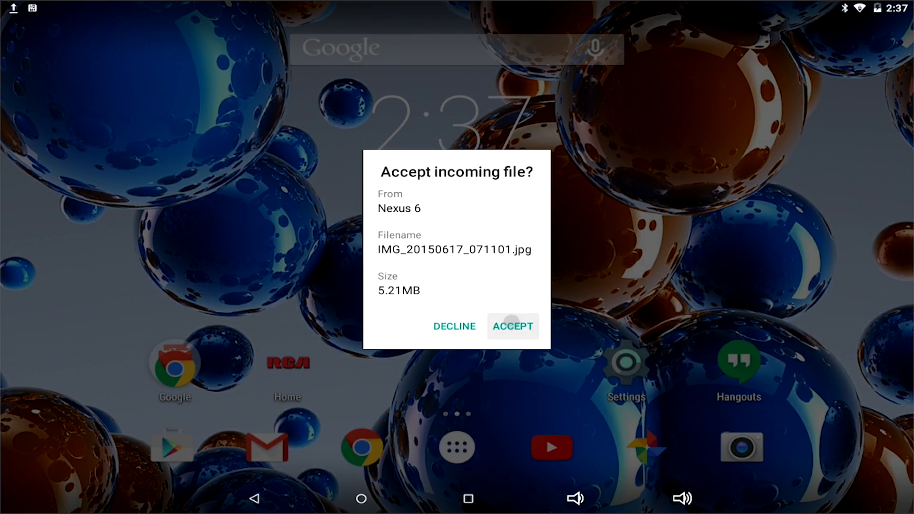